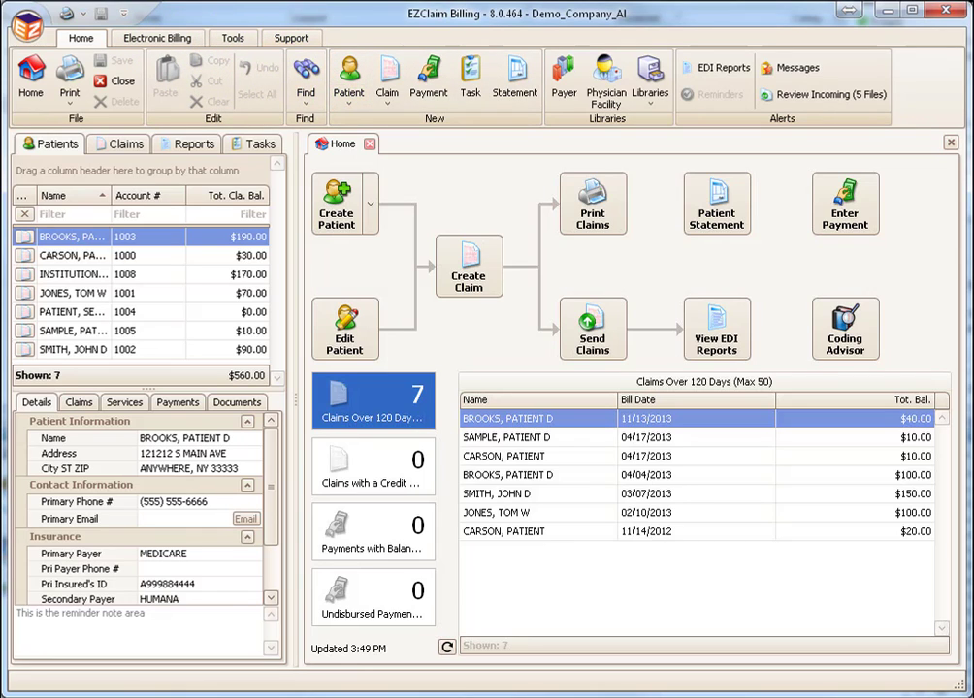
Open the BROOKS record, then browse the Claims, Reports and Tasks lists before returning to Patients
click(68, 236)
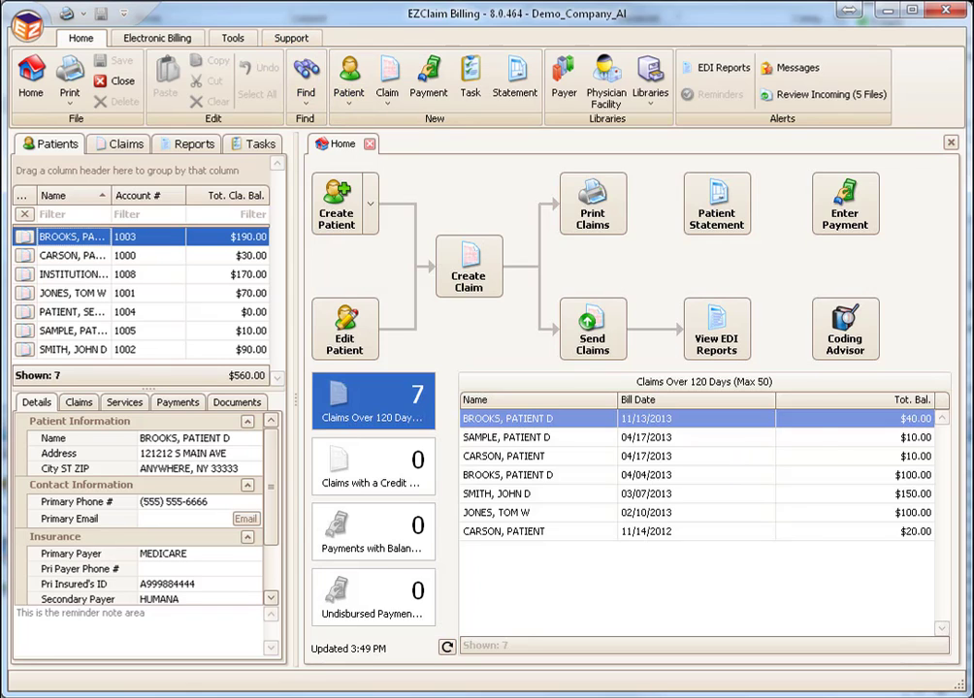
double_click(67, 236)
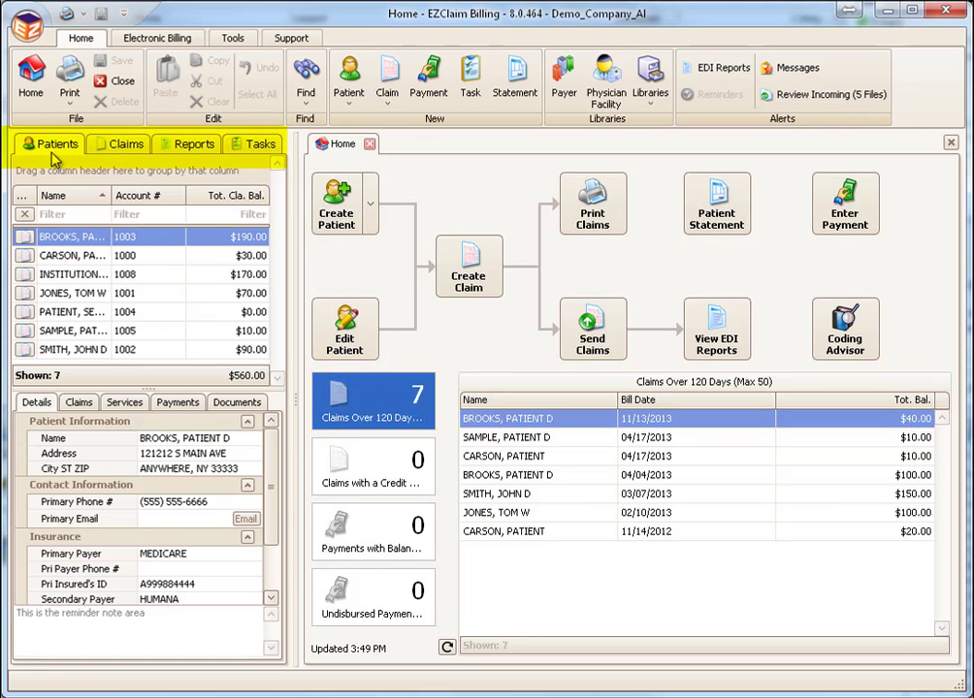
click(121, 145)
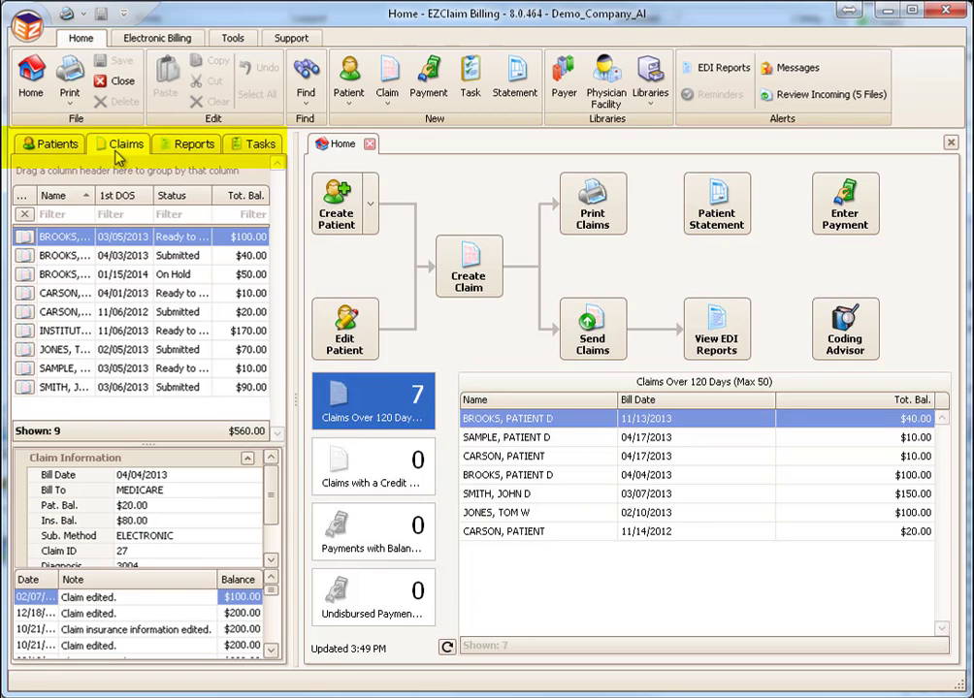
click(194, 147)
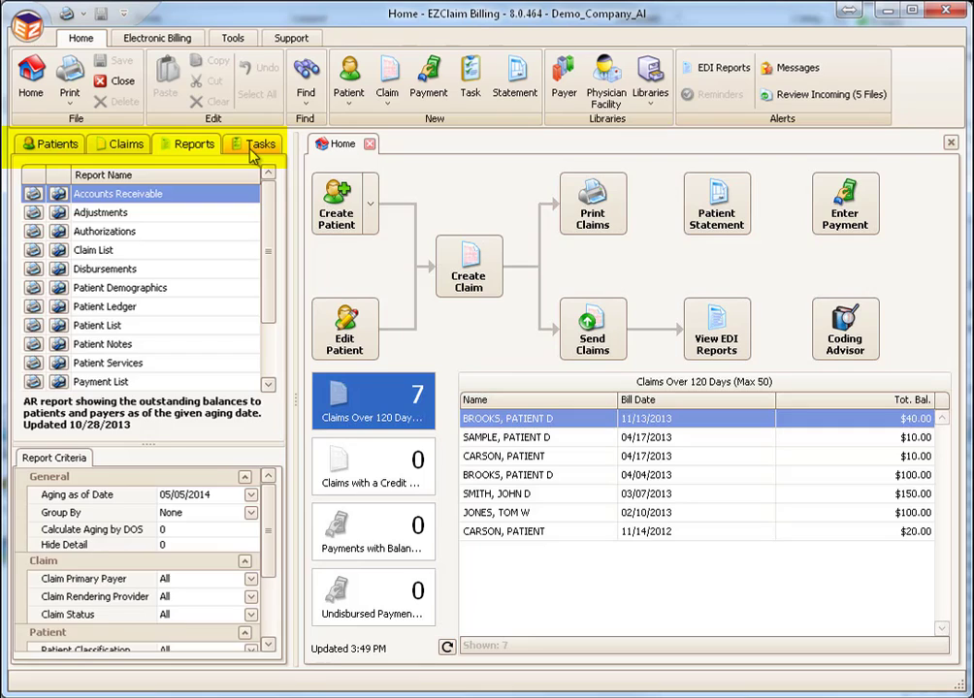
click(254, 146)
click(55, 143)
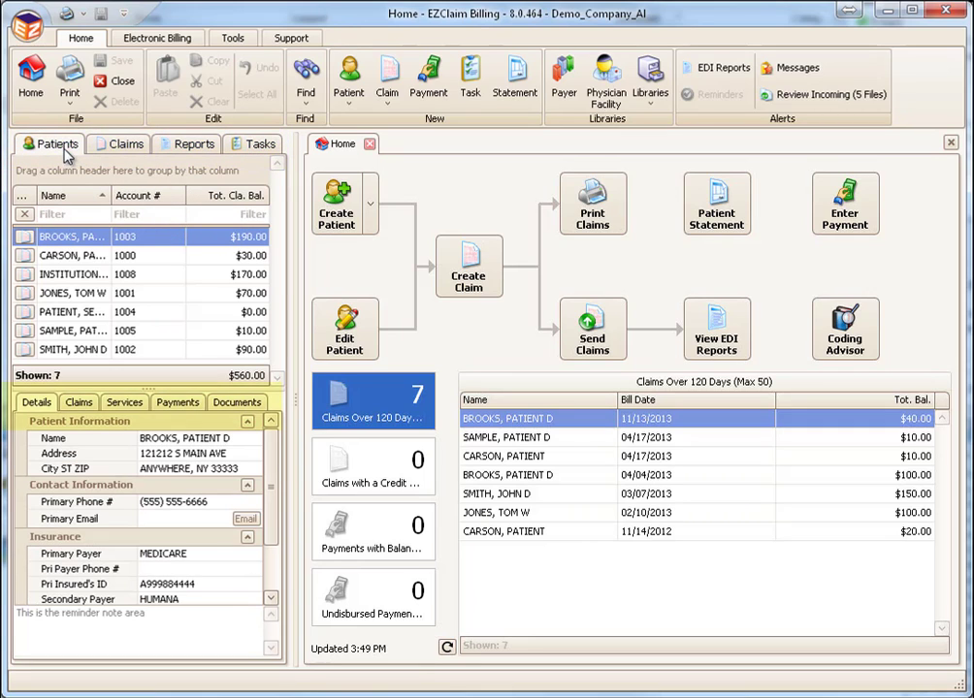
View BROOKS's claims, service lines and payments below the patient list, ending back on claims
click(79, 403)
click(123, 405)
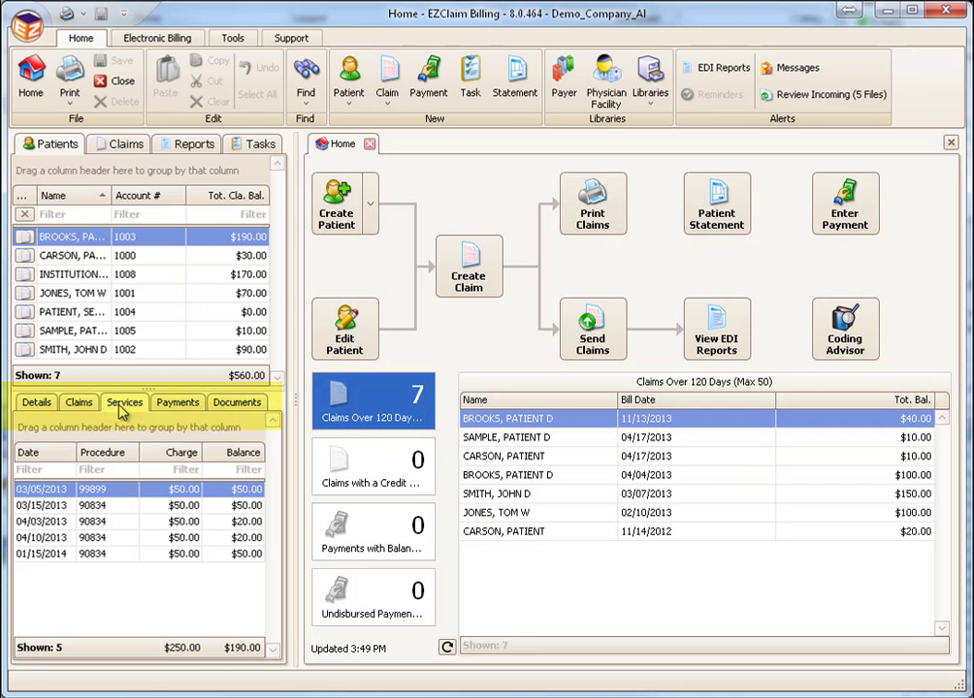
click(180, 412)
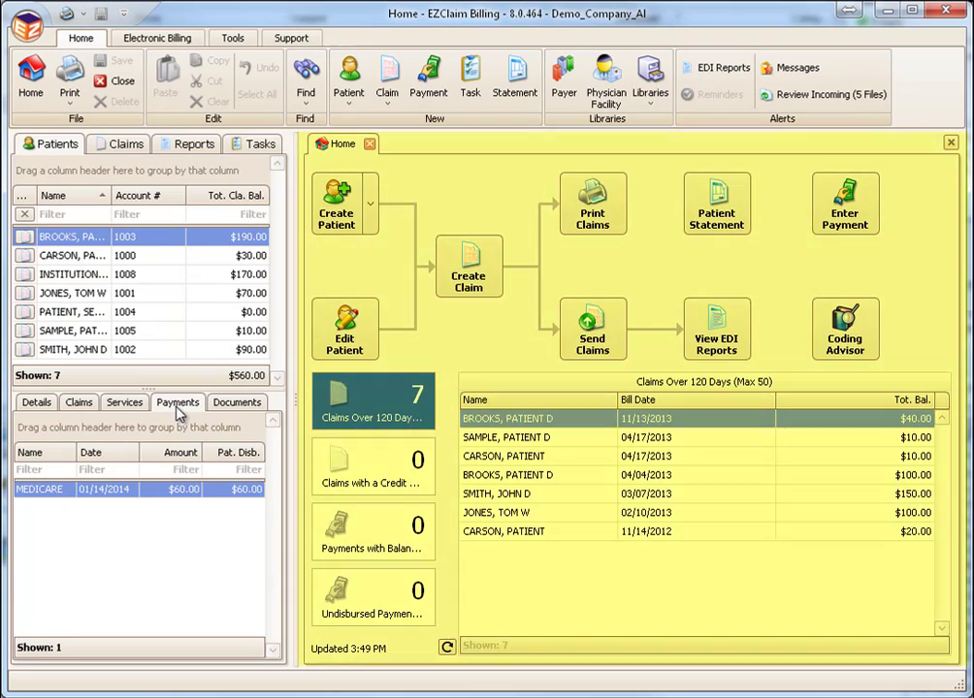
click(77, 249)
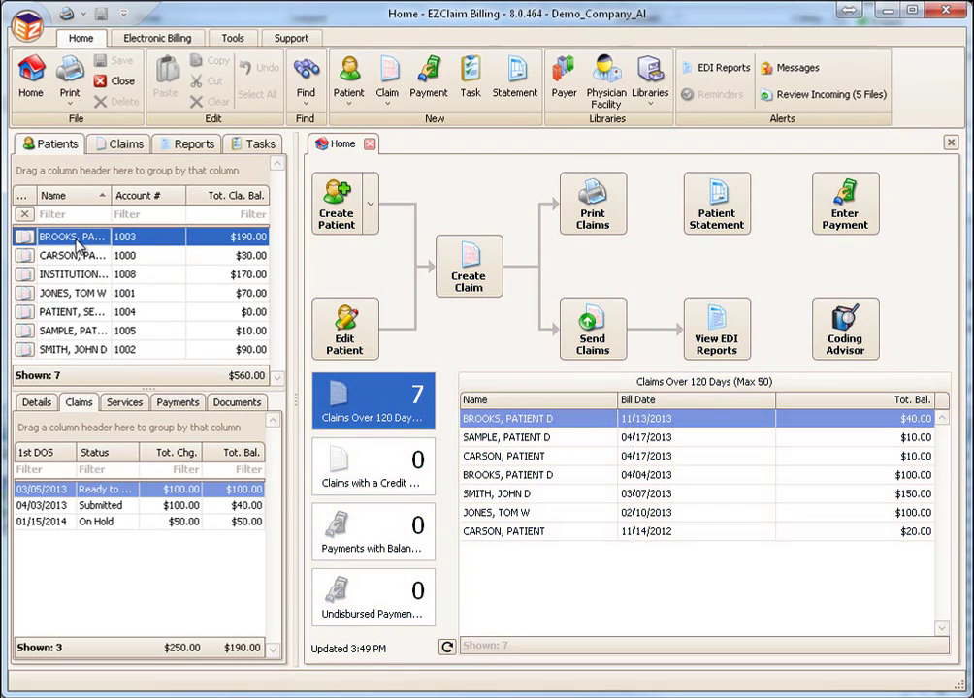
Open the BROOKS, PATIENT D and CARSON, PATIENT records and switch between their tabs
double_click(76, 248)
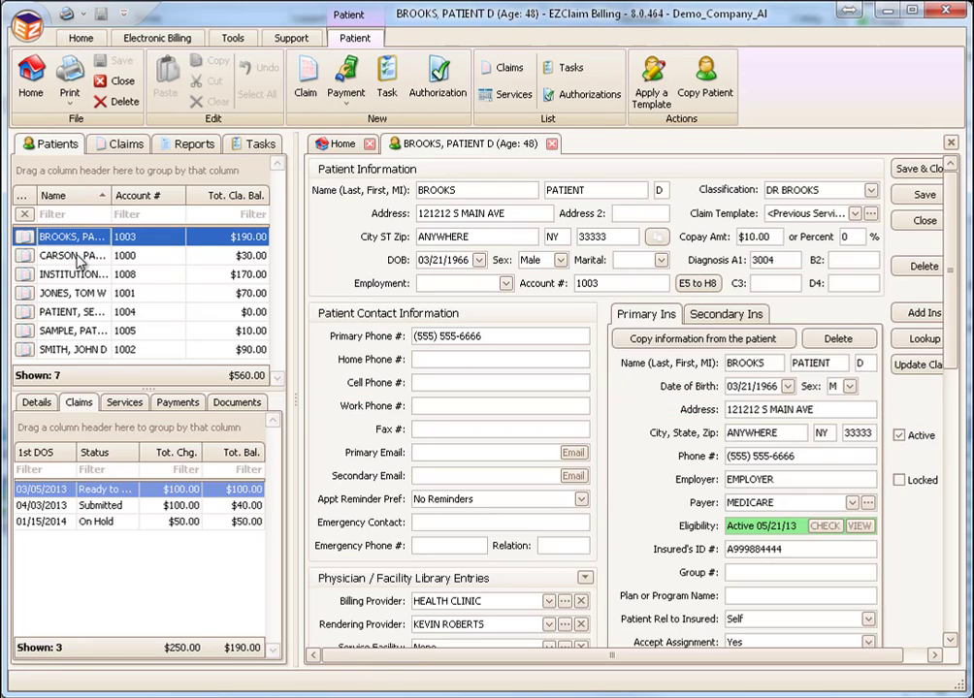
double_click(74, 255)
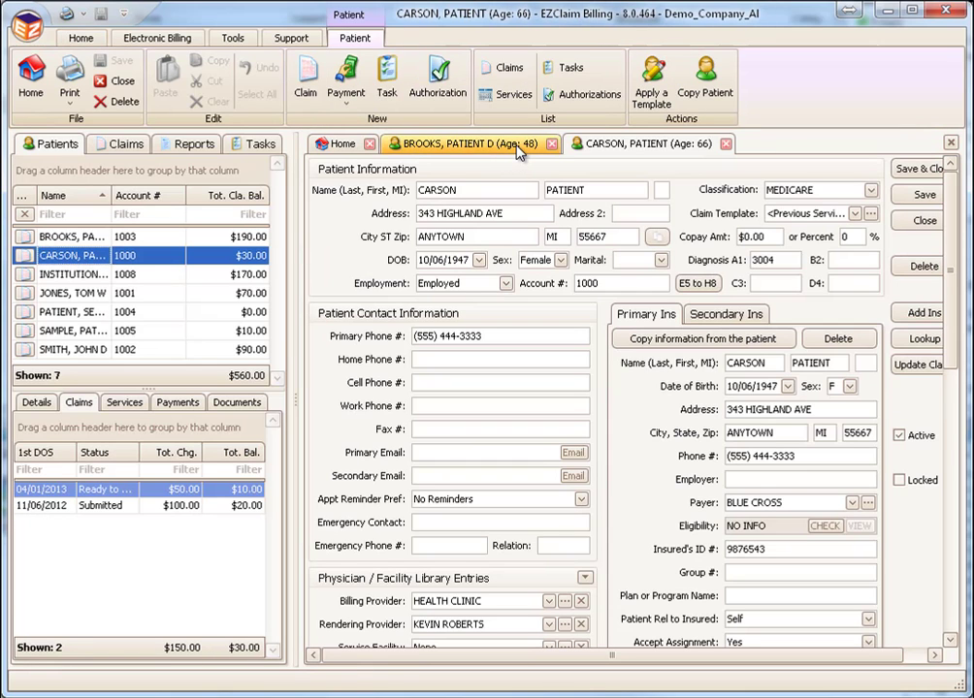
click(512, 148)
click(604, 151)
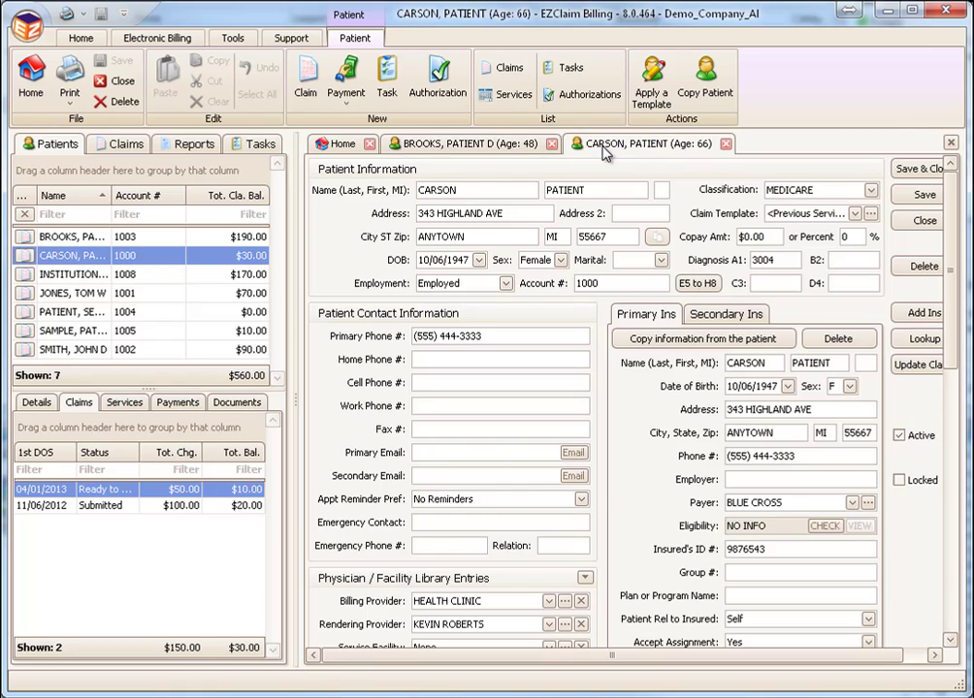
Return to the Home dashboard and close both the BROOKS and CARSON patient tabs
click(29, 88)
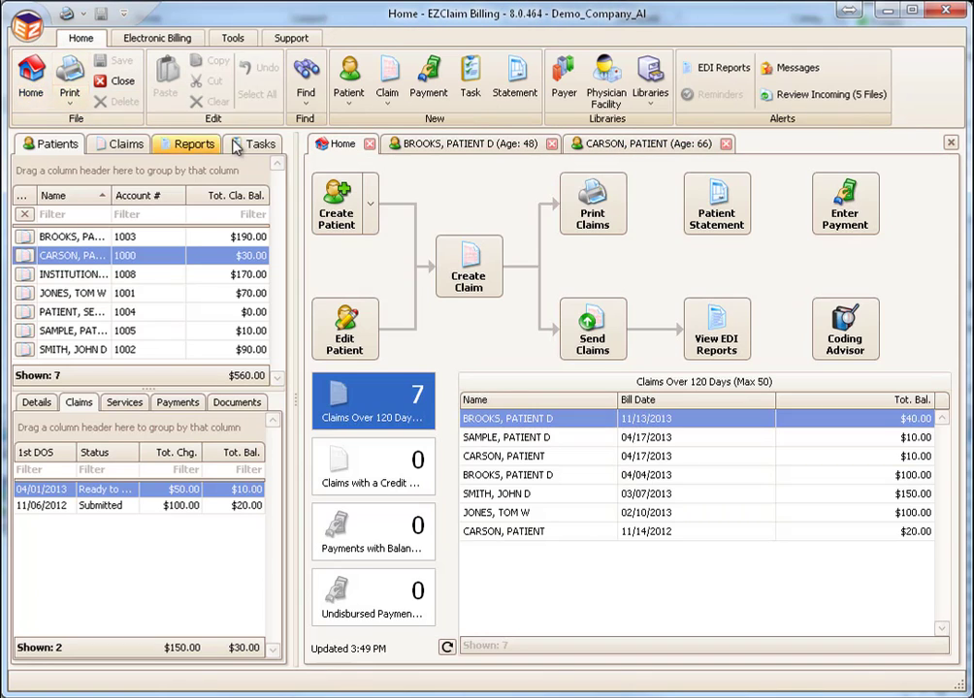
click(550, 143)
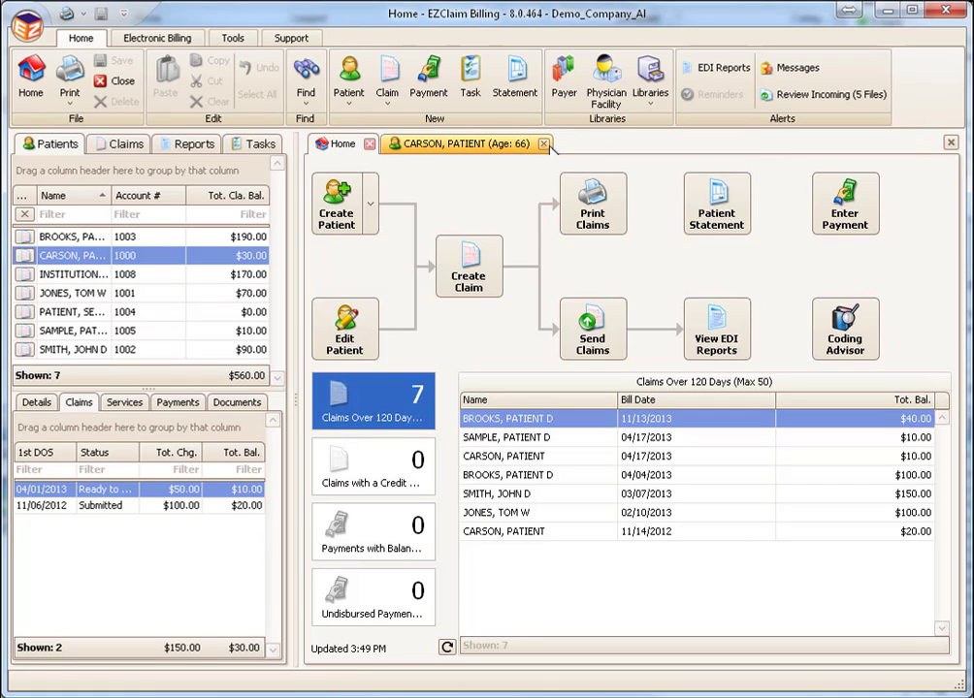
click(543, 144)
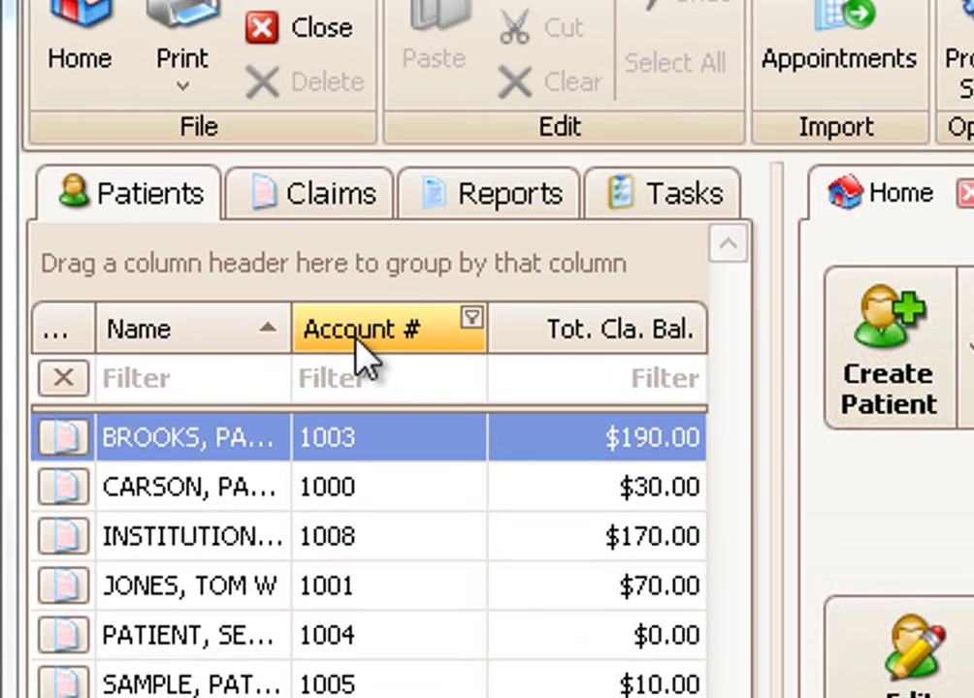
click(216, 251)
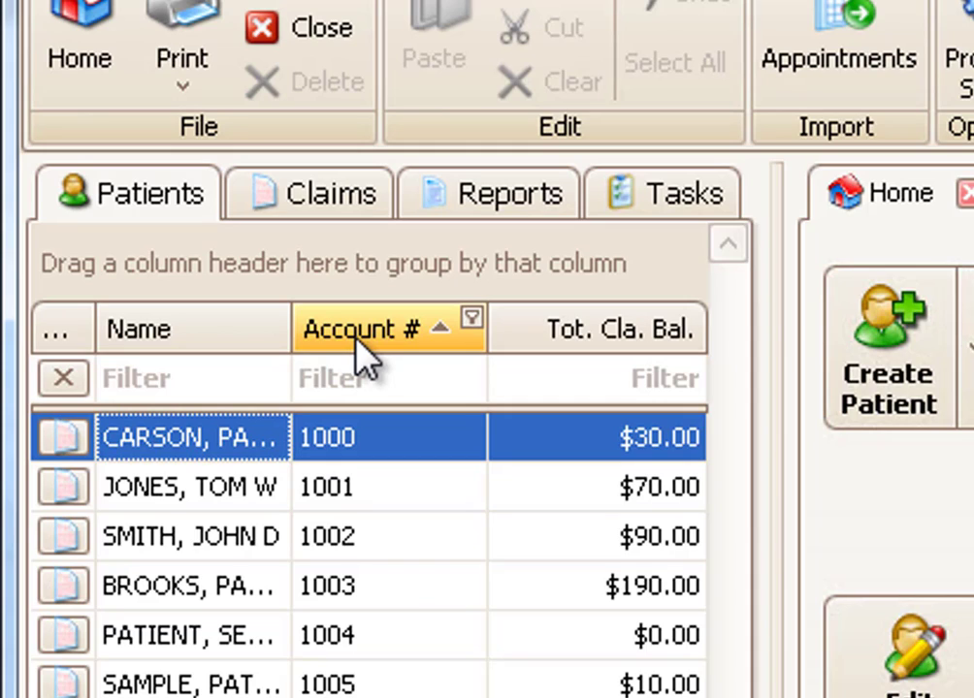
click(358, 334)
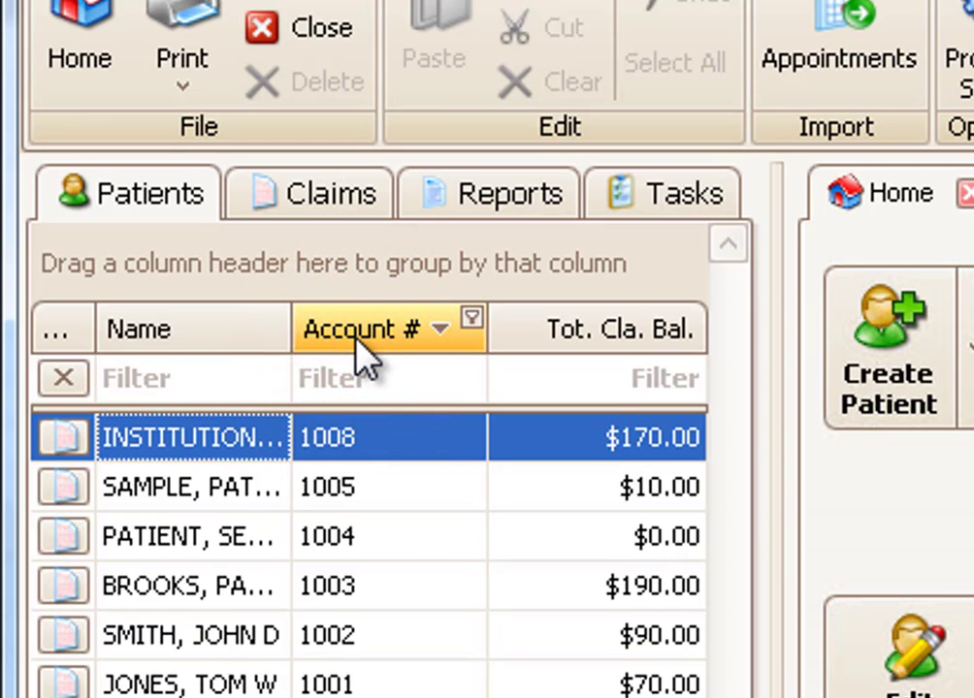
click(219, 339)
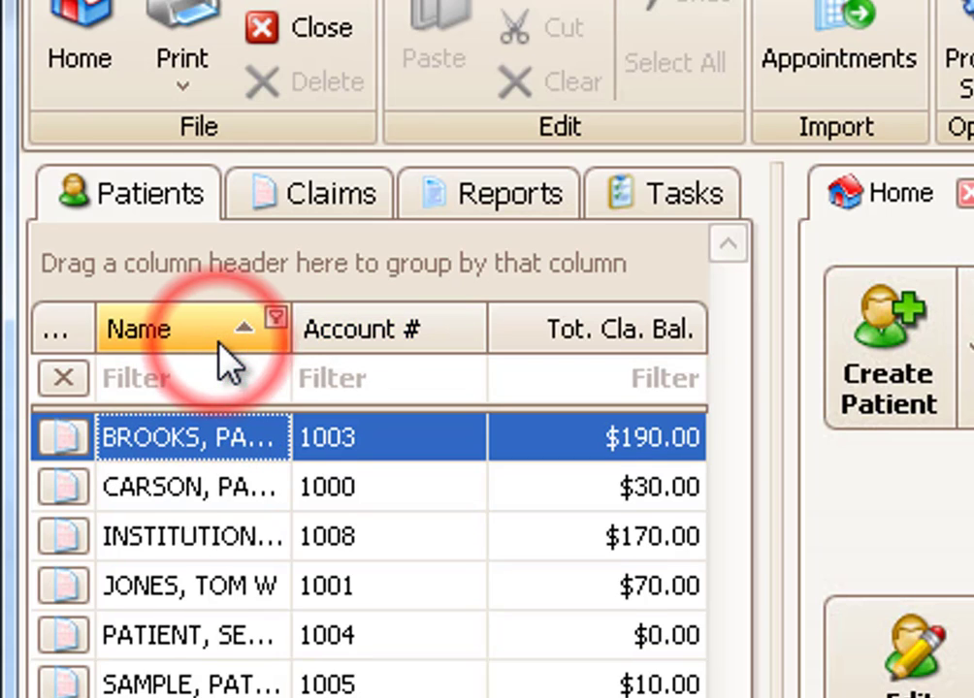
shift+click(368, 346)
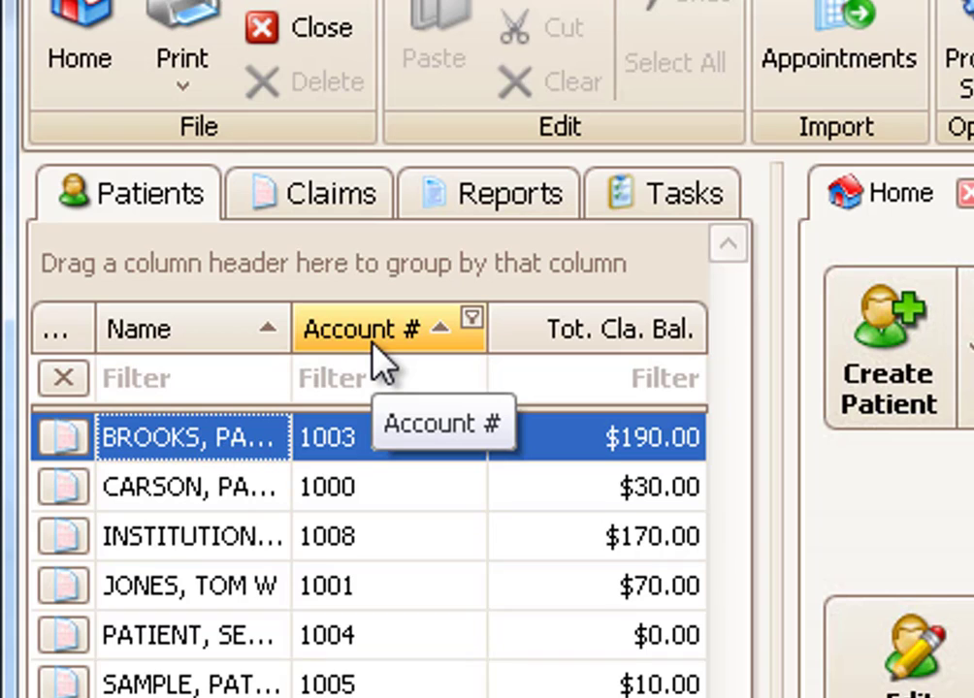
right_click(373, 344)
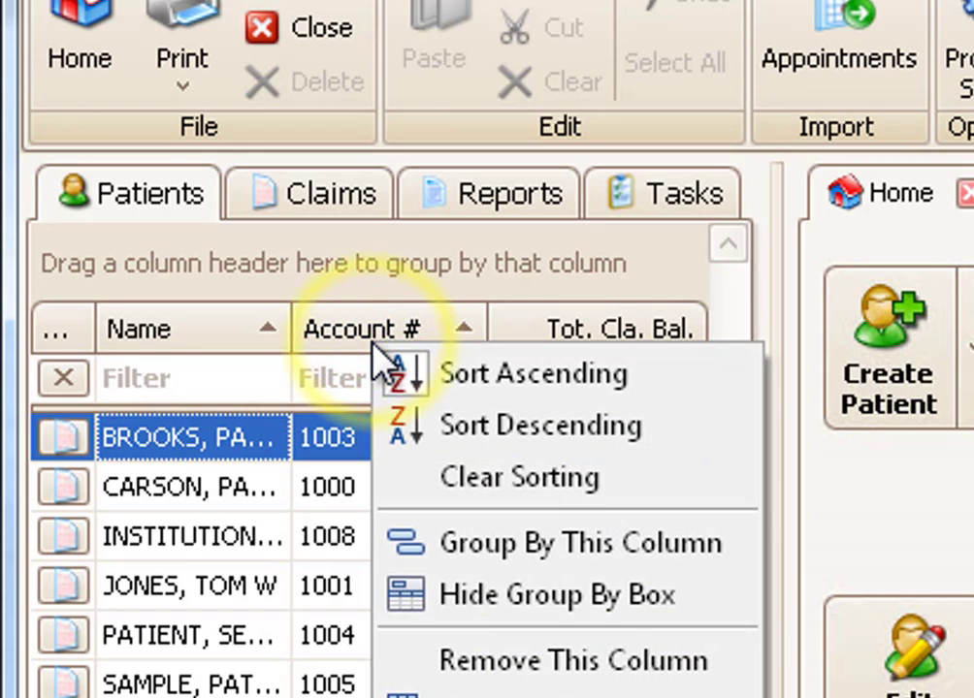
click(622, 476)
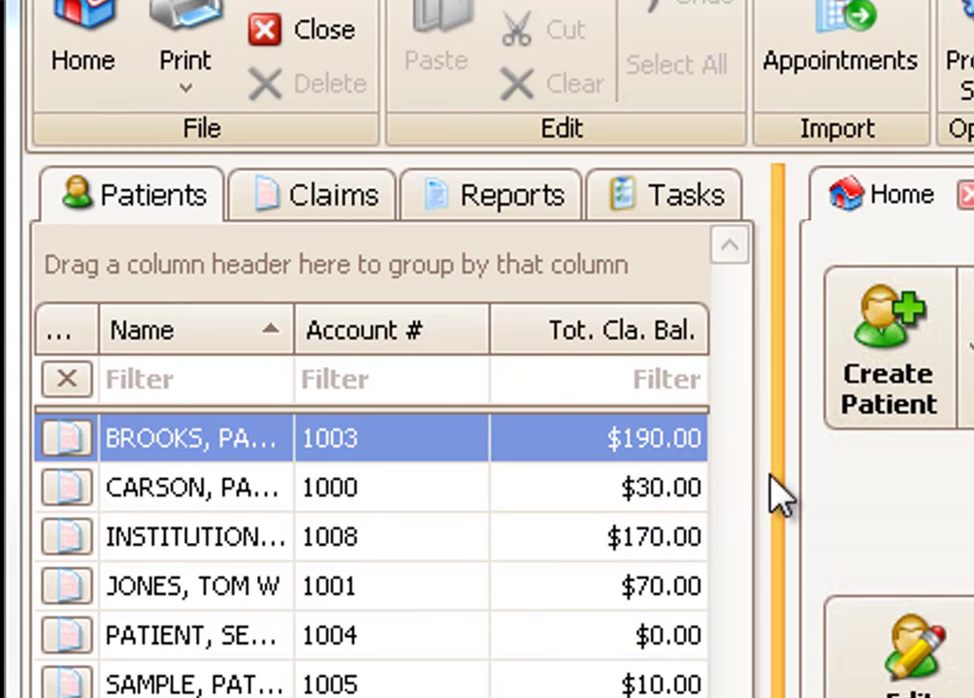
Filter the patient names by 'smi', then remove that name filter
click(242, 382)
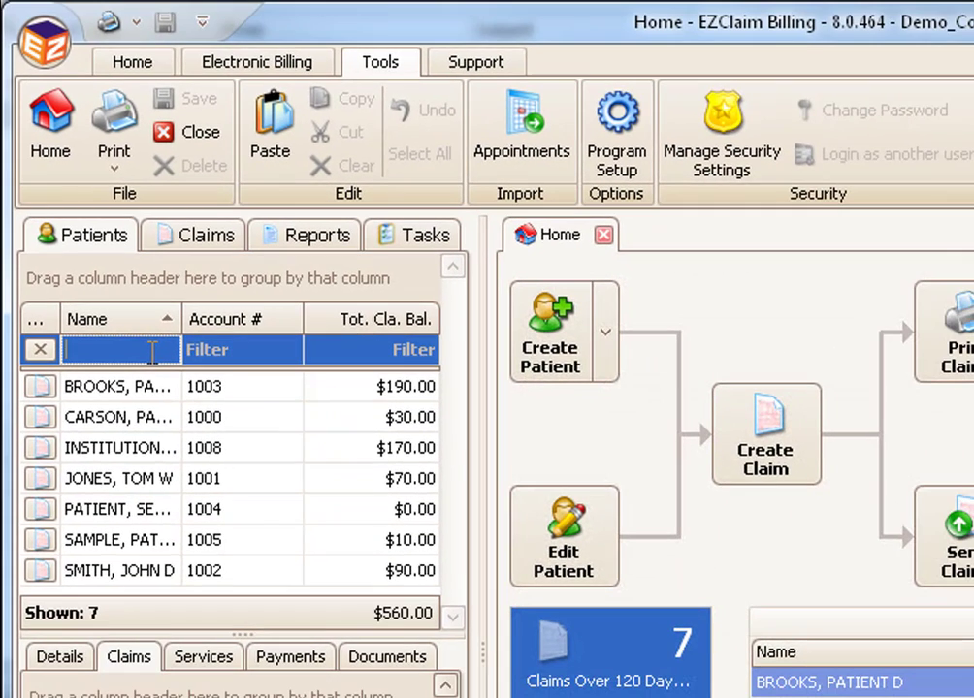
text(s)
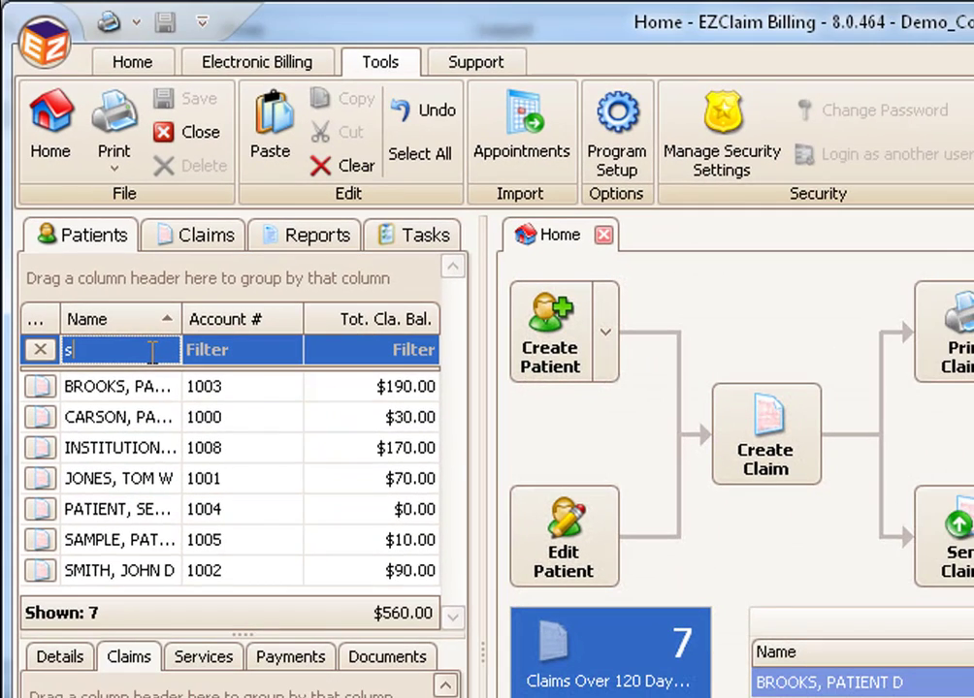
text(m)
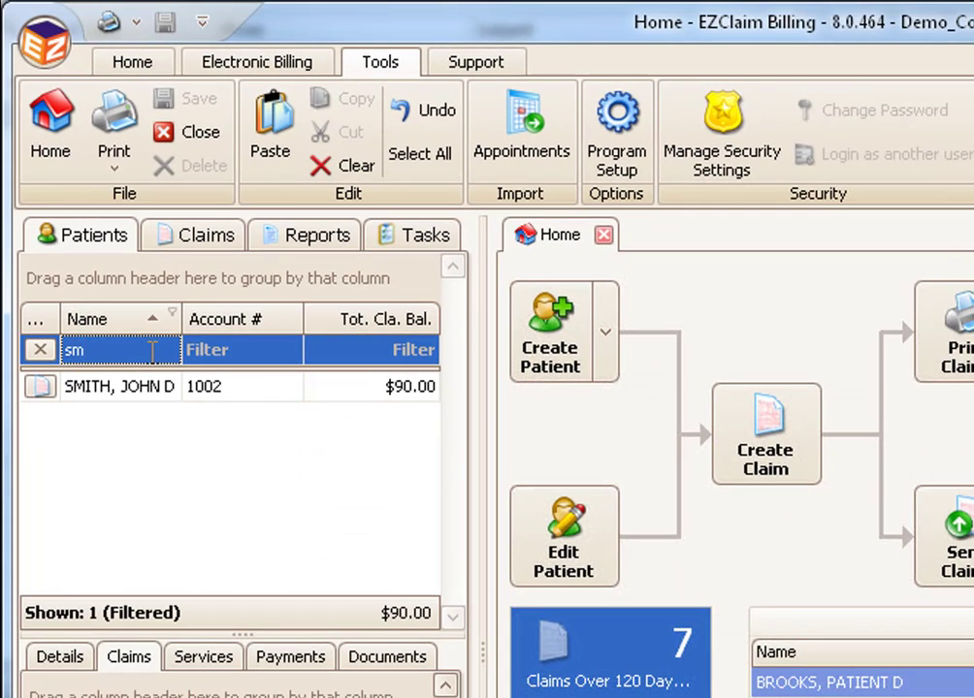
text(i)
click(42, 353)
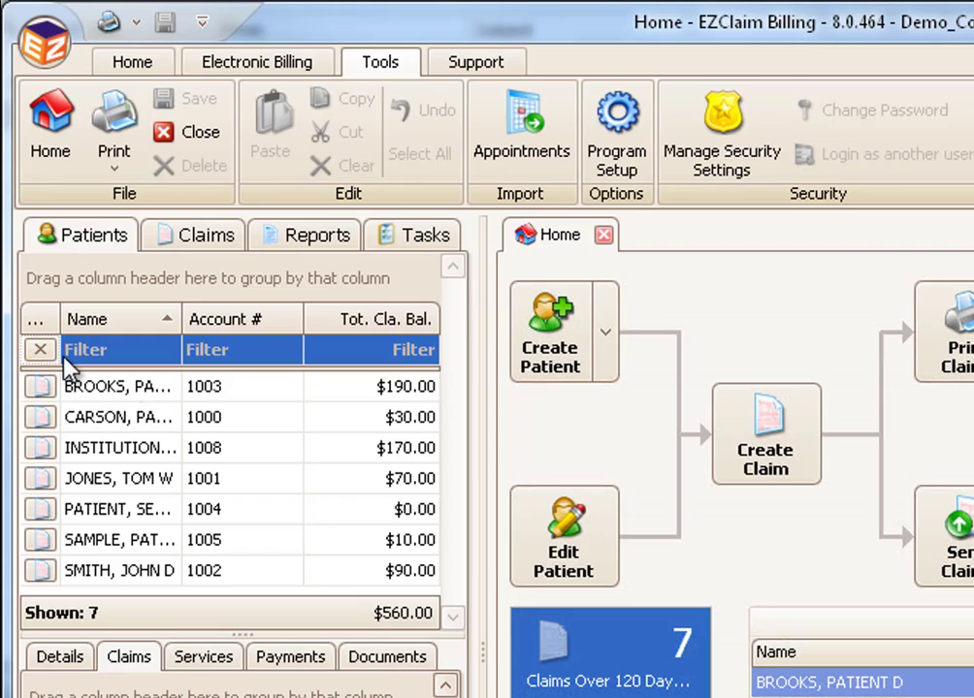
Filter names with '%tom', select the single matching patient, then clear the filter
click(101, 353)
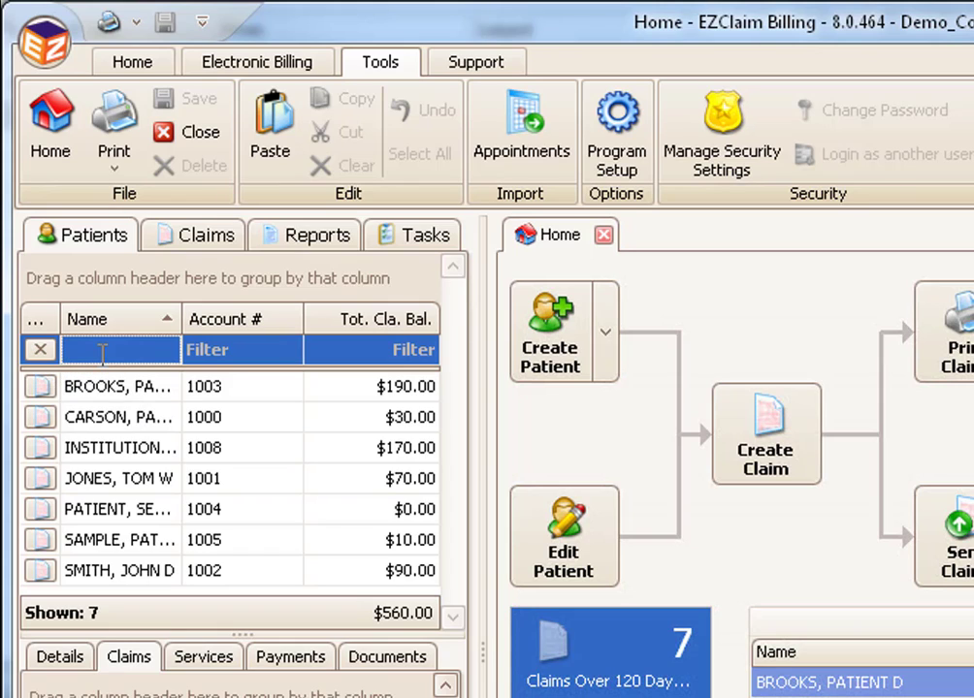
text(%t)
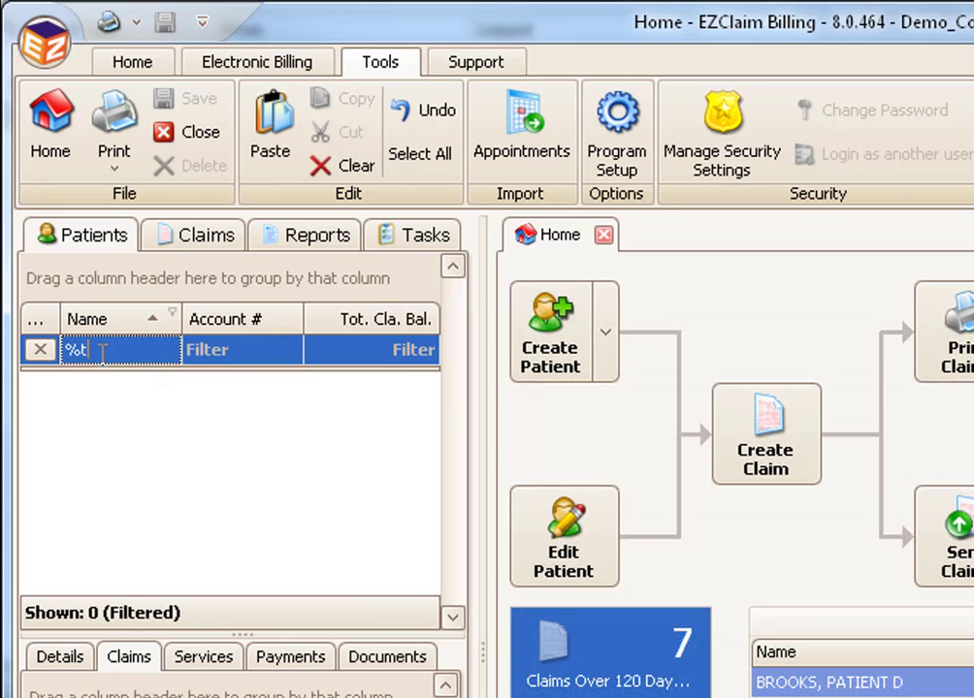
text(om)
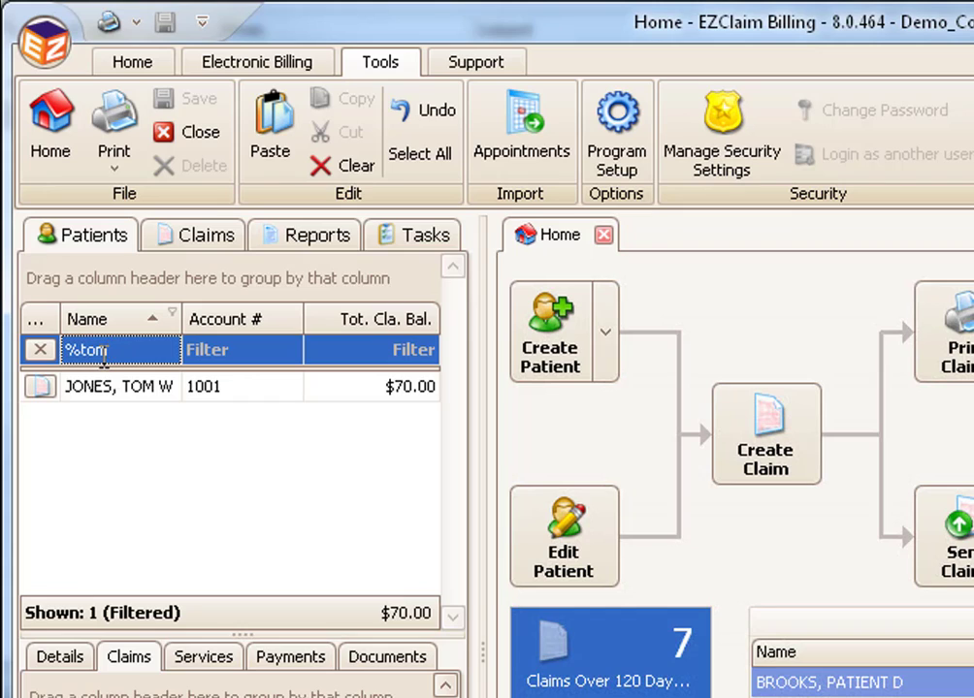
click(111, 385)
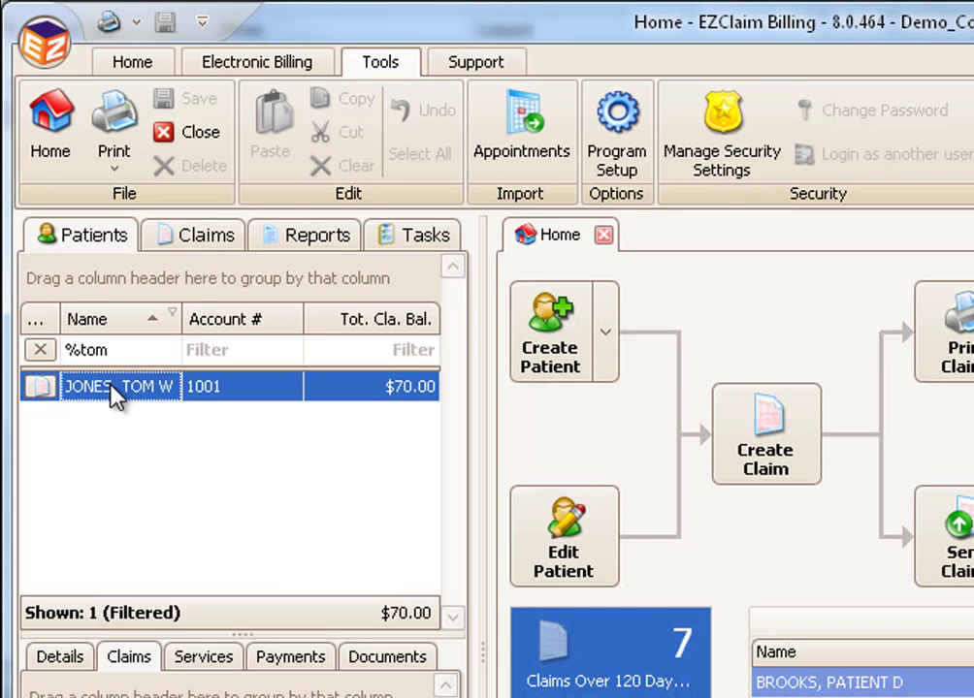
click(40, 351)
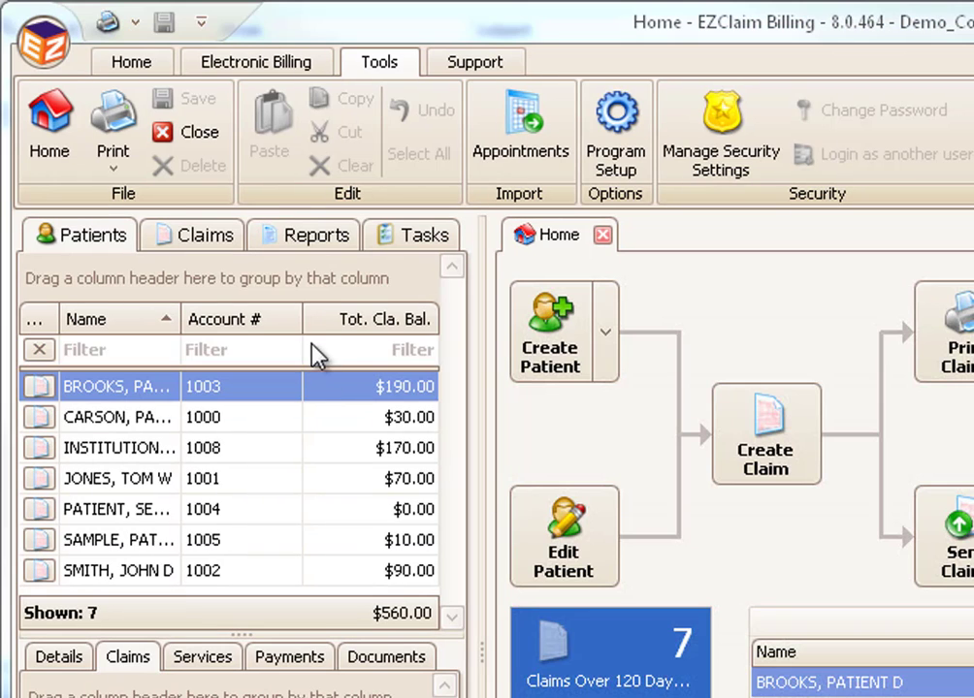
click(292, 312)
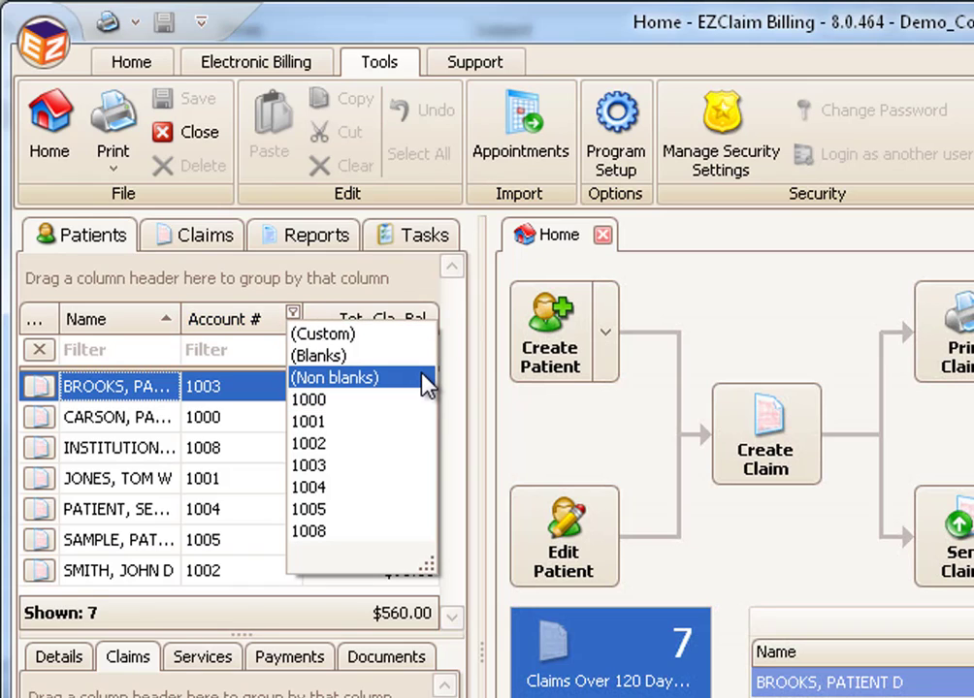
click(311, 401)
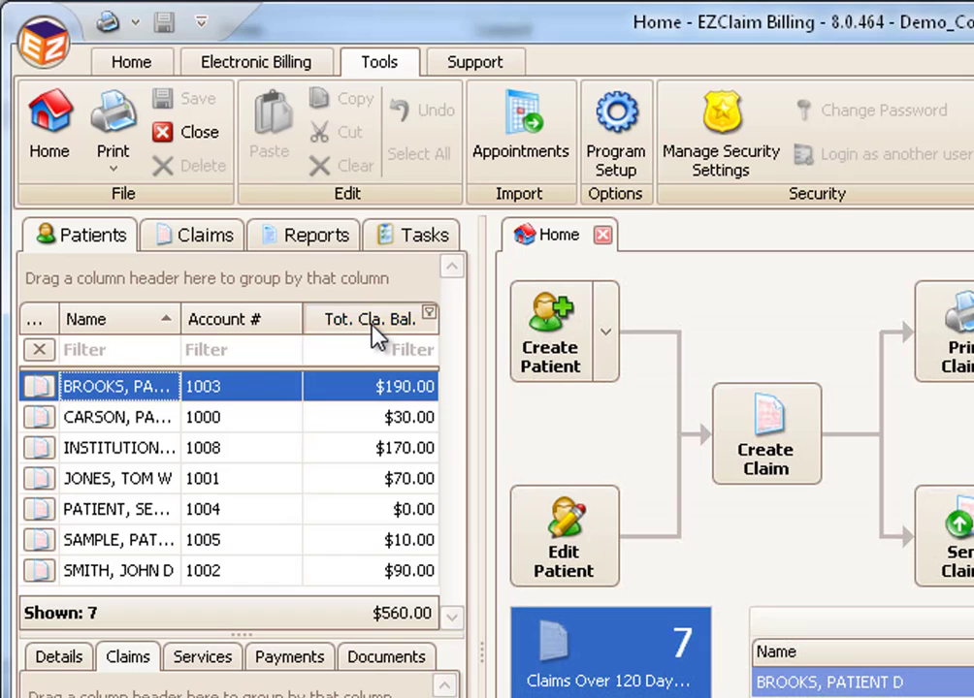
drag(373, 326, 427, 330)
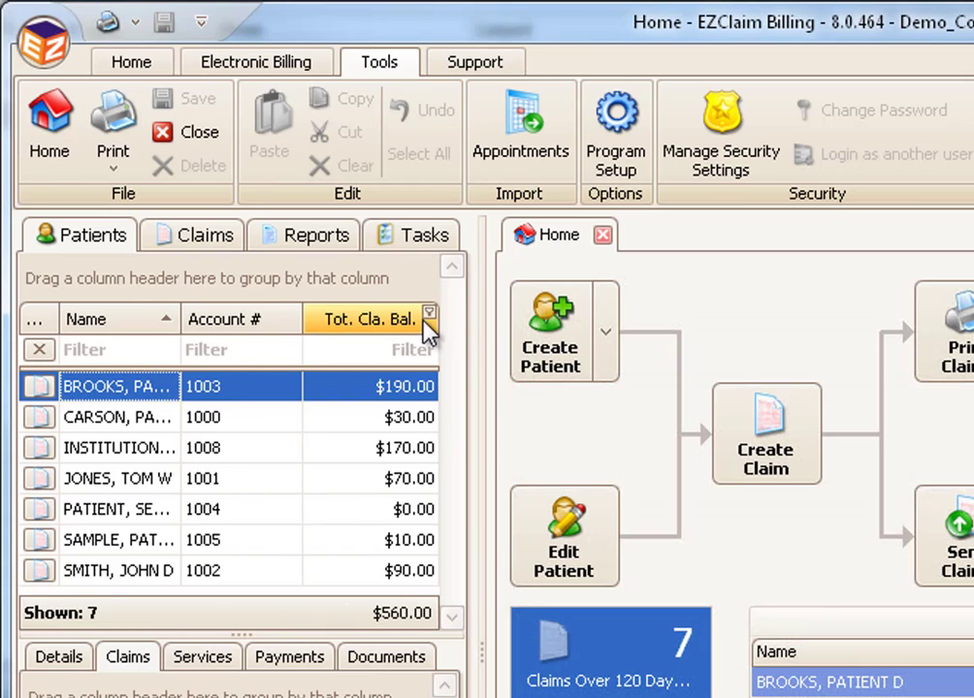
right_click(245, 330)
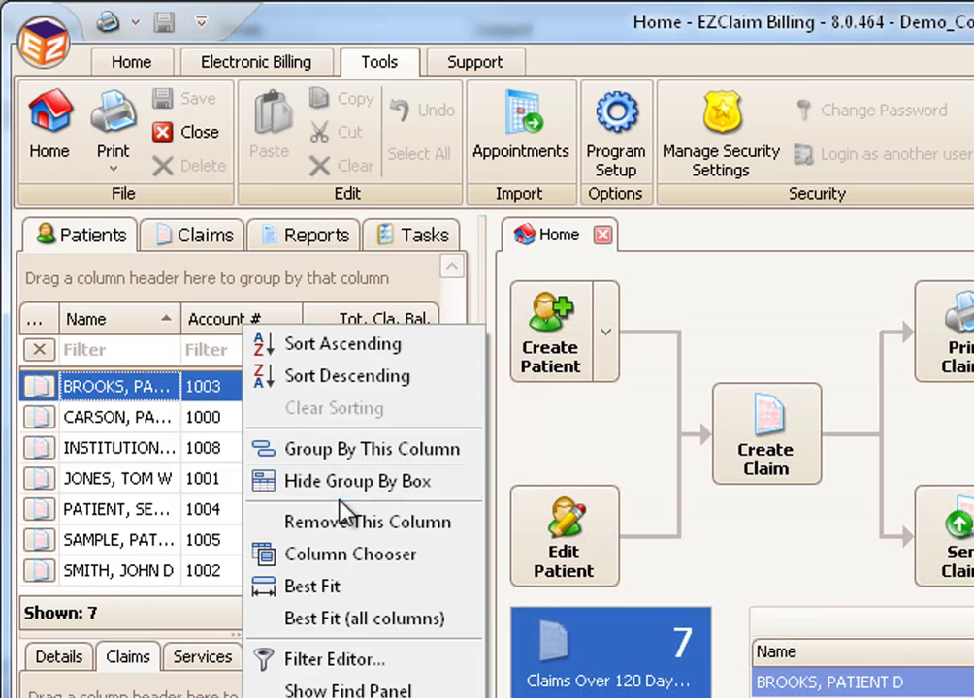
click(357, 555)
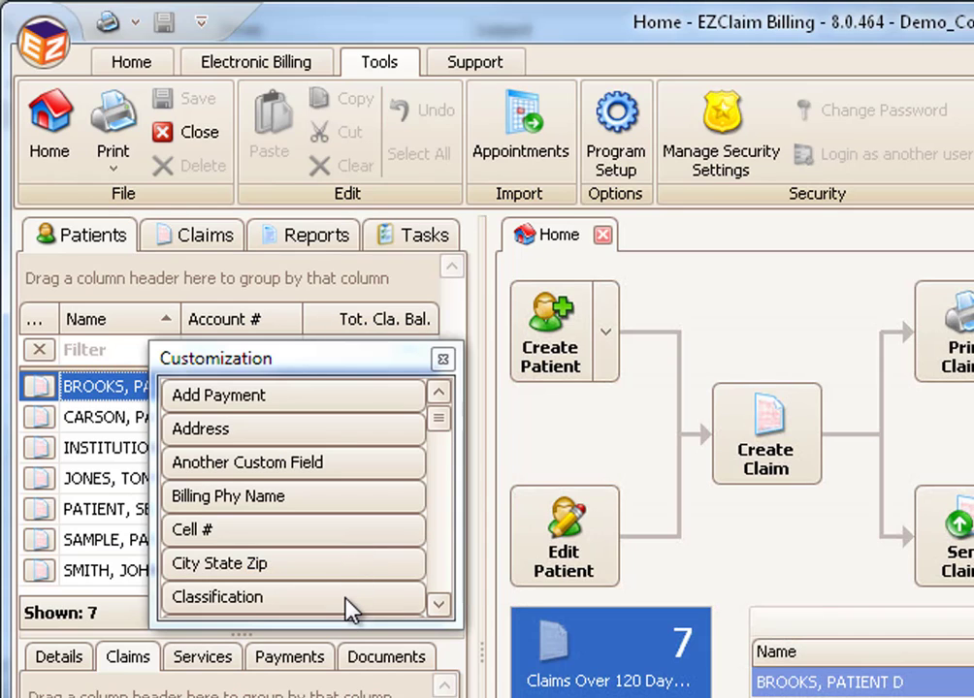
drag(347, 601, 199, 330)
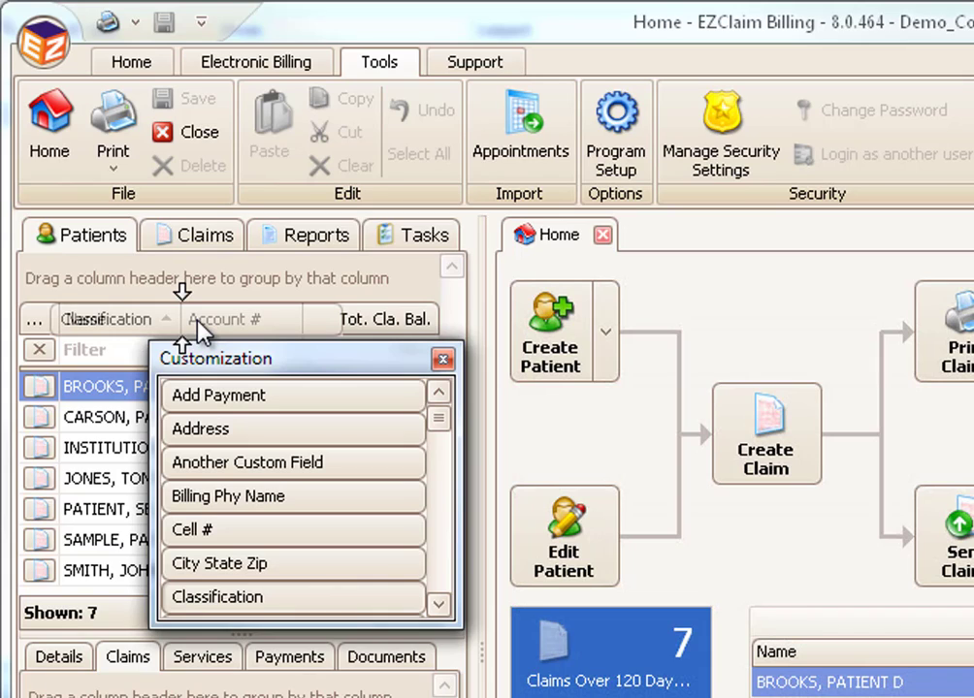
drag(199, 330, 199, 329)
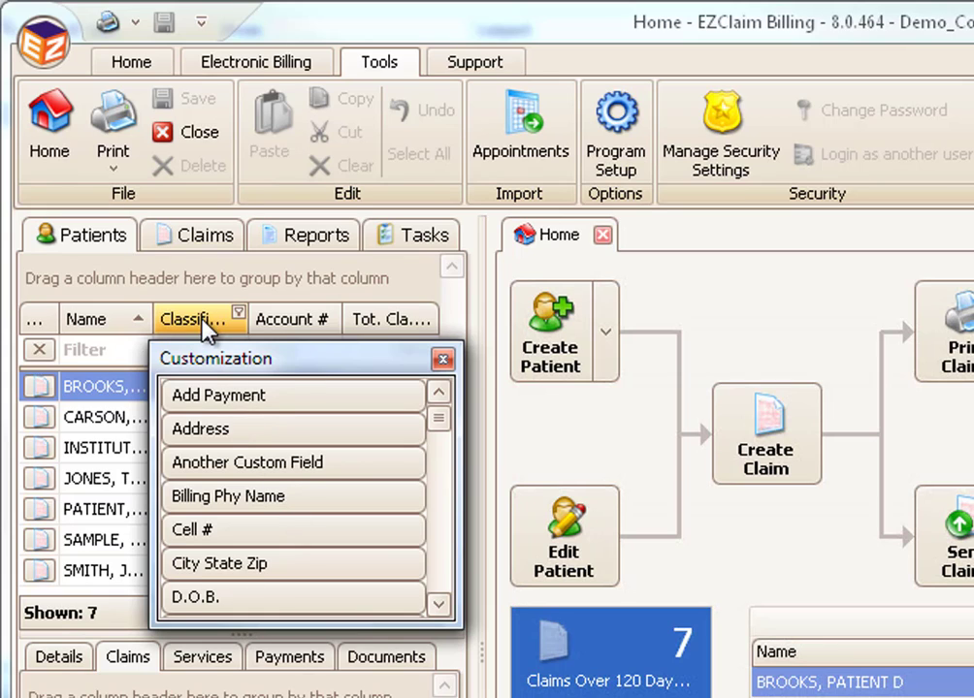
drag(207, 331, 360, 216)
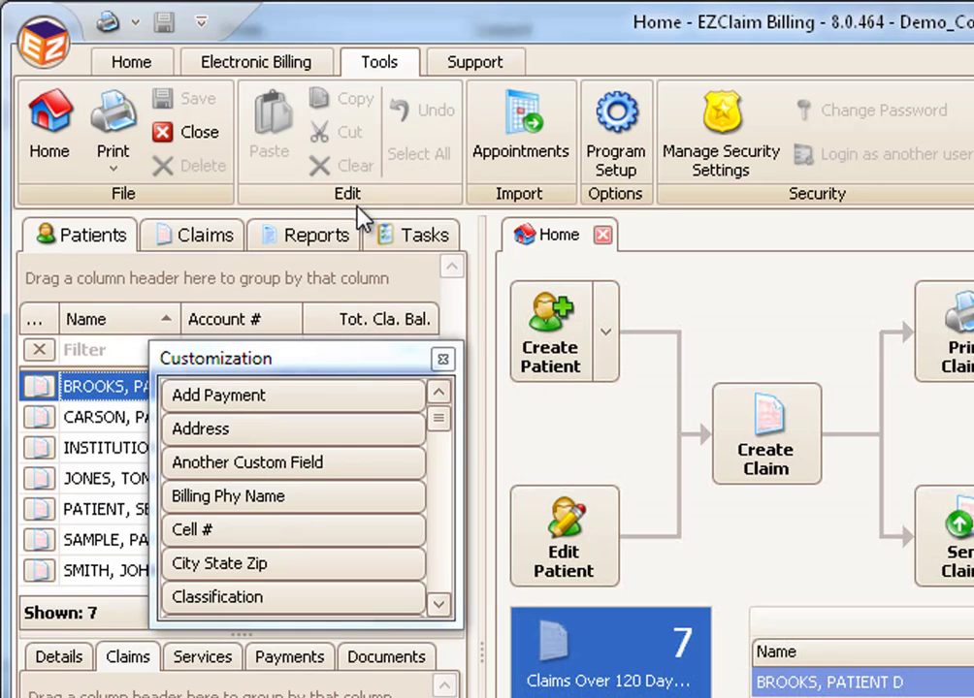
click(441, 365)
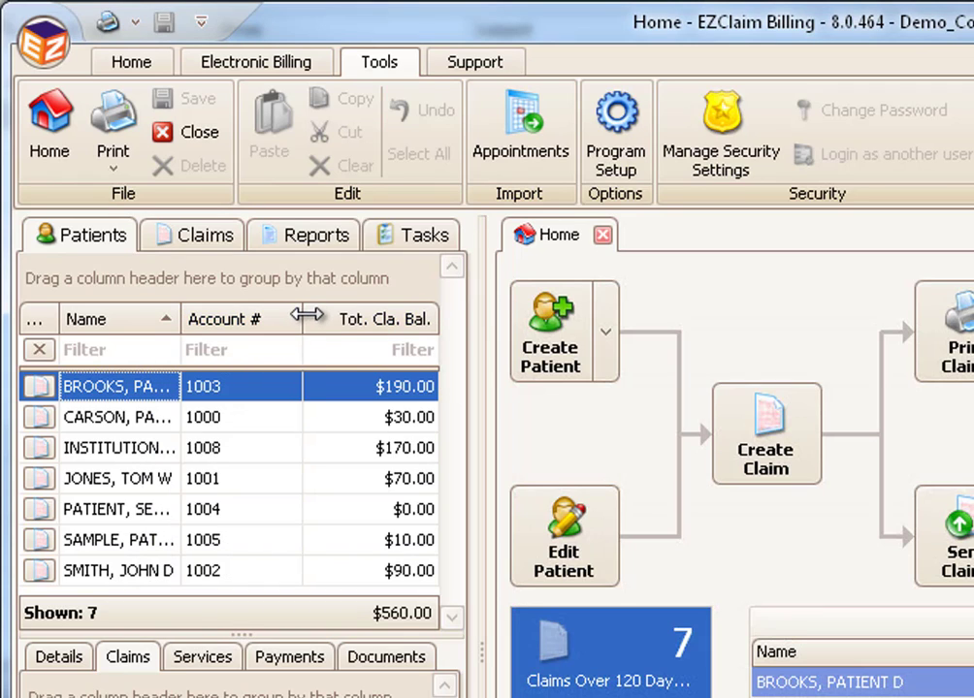
Resize the Account # column, then use Restore Grid to reset the patient grid's default layout
drag(306, 312, 286, 320)
key(alt)
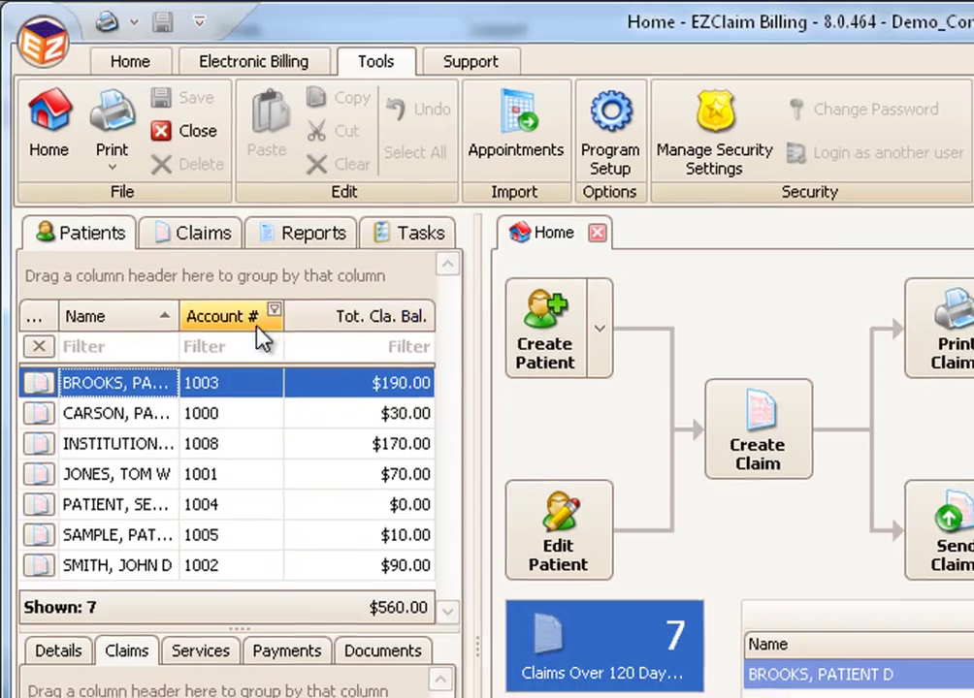
right_click(257, 327)
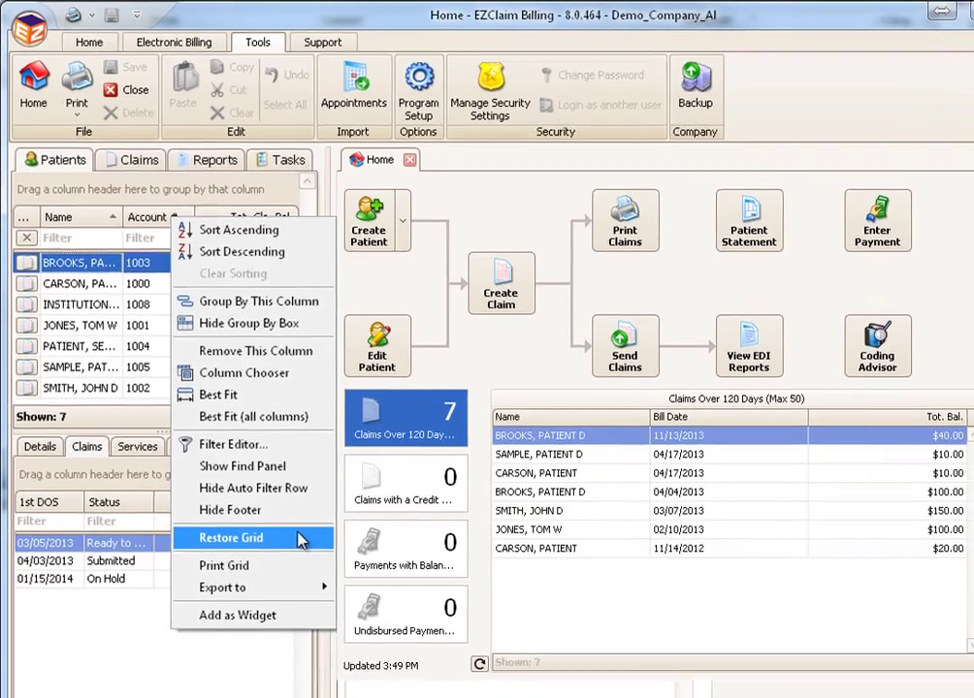
click(320, 572)
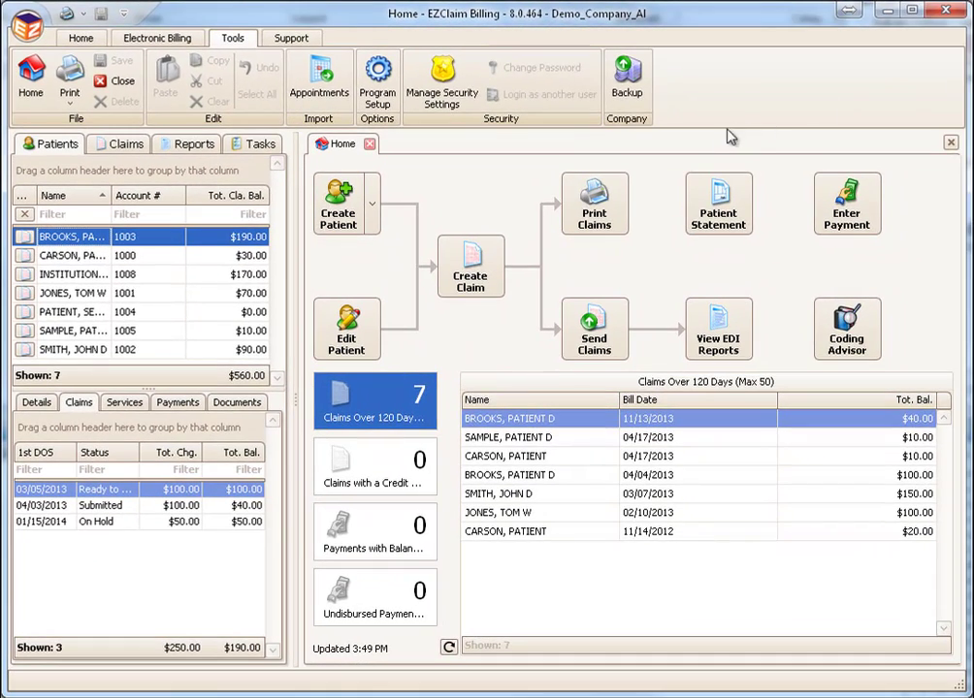
Open the BROOKS patient record from the first row of the Patients grid
double_click(170, 244)
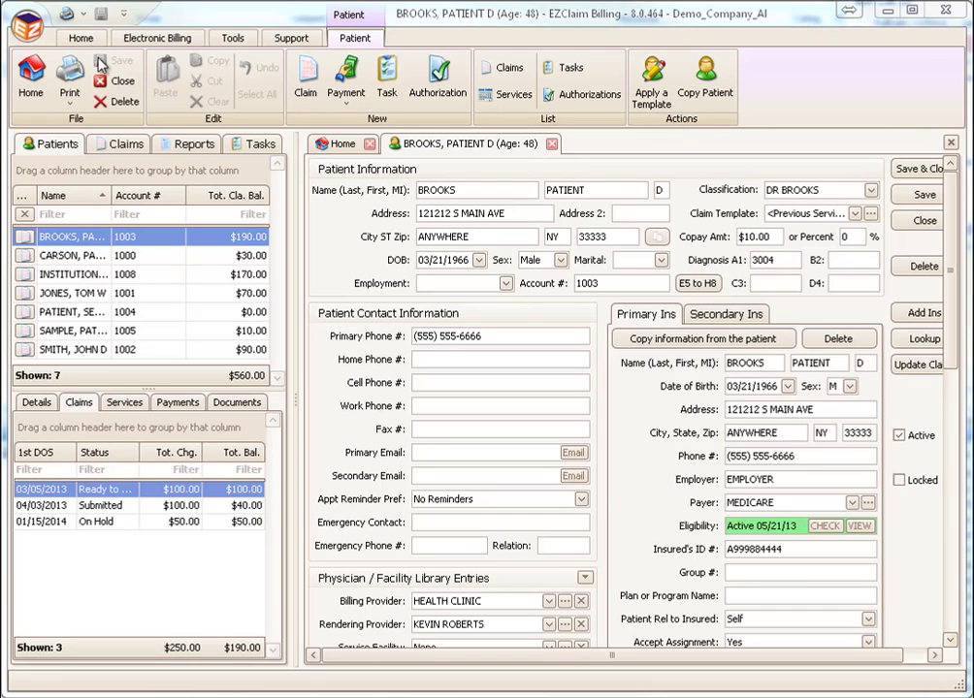
Open Find Patient from the Home tab's Find menu to list all 8 patients
click(66, 37)
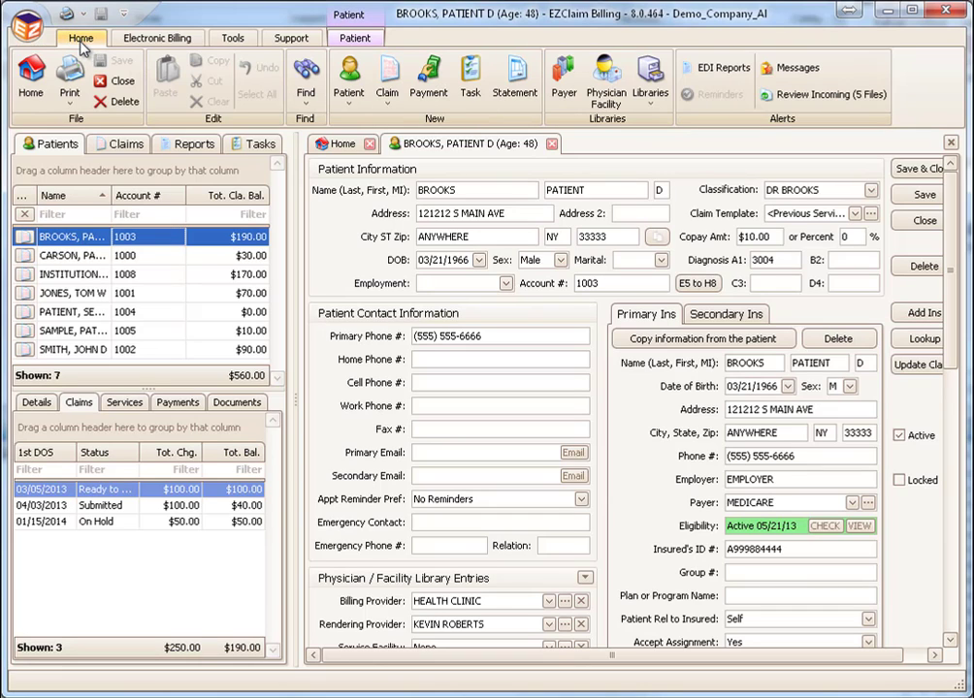
click(311, 103)
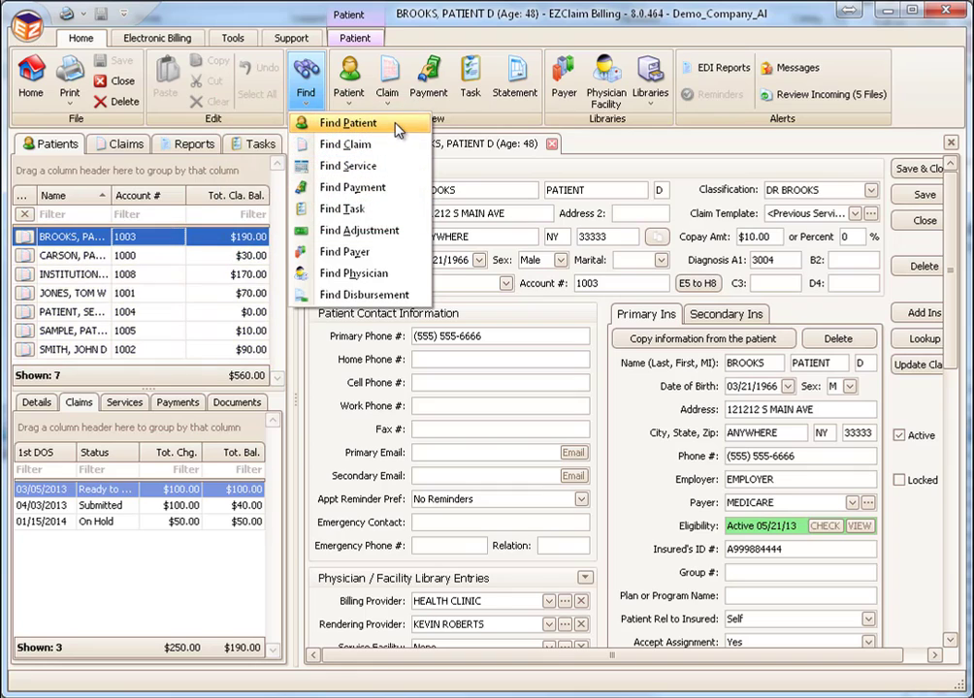
click(398, 124)
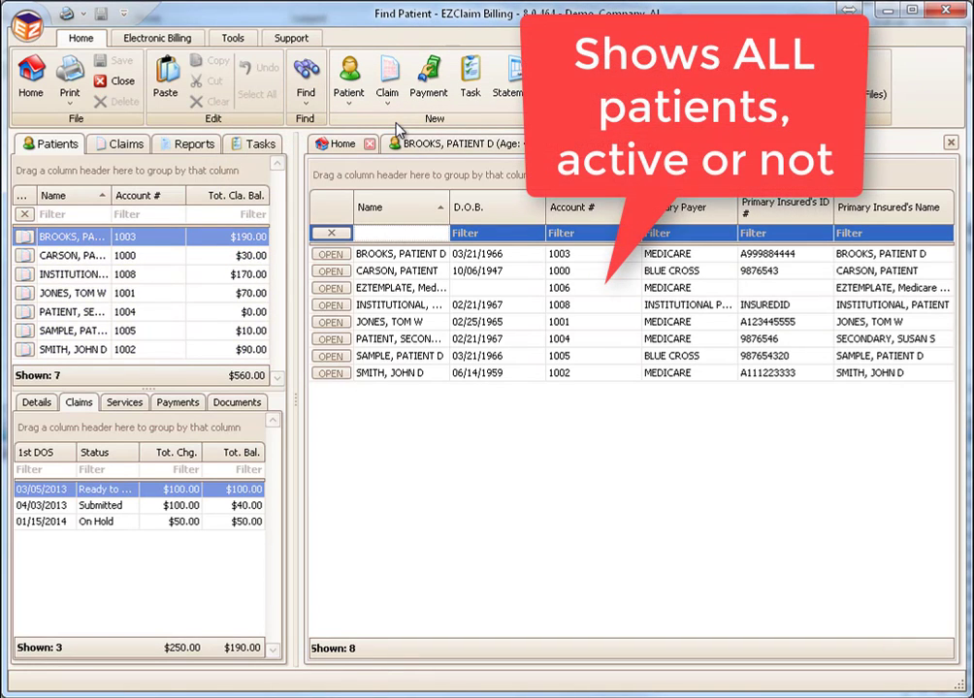